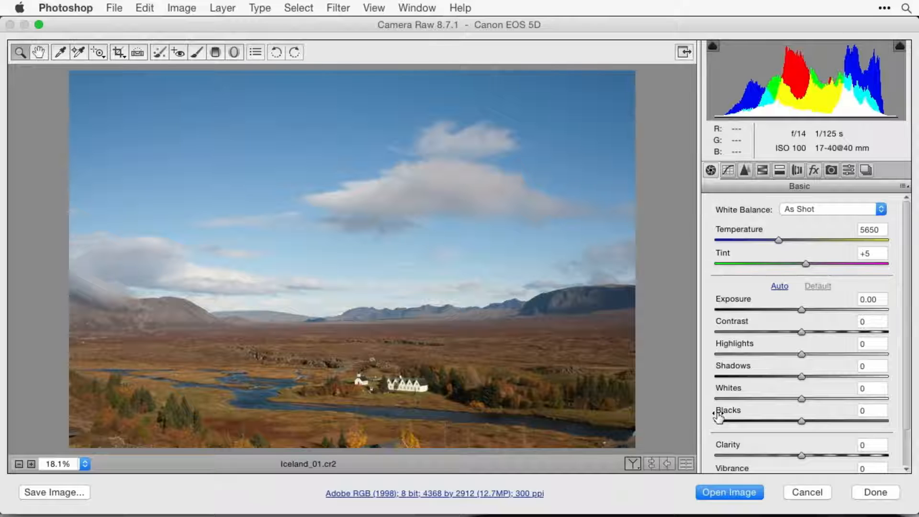
# Close Iceland_01.cr2 in Camera Raw without saving changes, and open Iceland_02.CR2 from Adobe Bridge instead
pyautogui.scroll(-2, 784, 357)
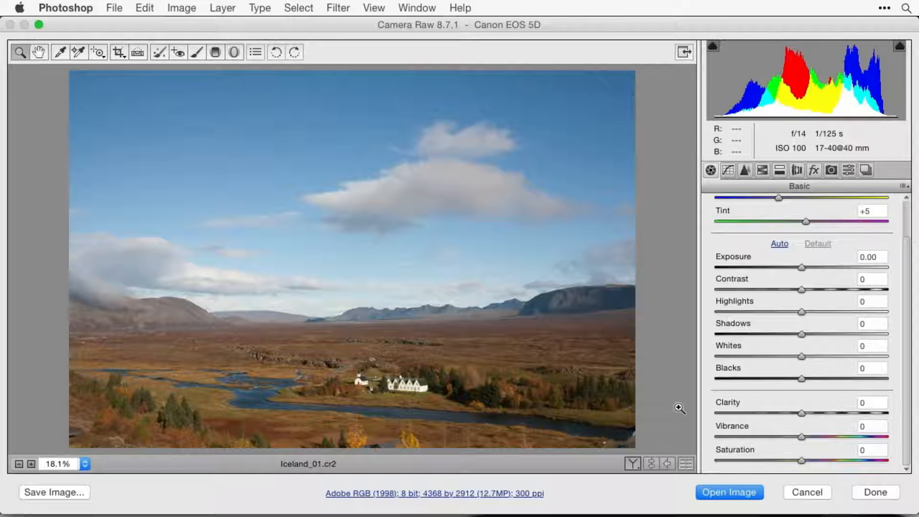
pyautogui.click(808, 487)
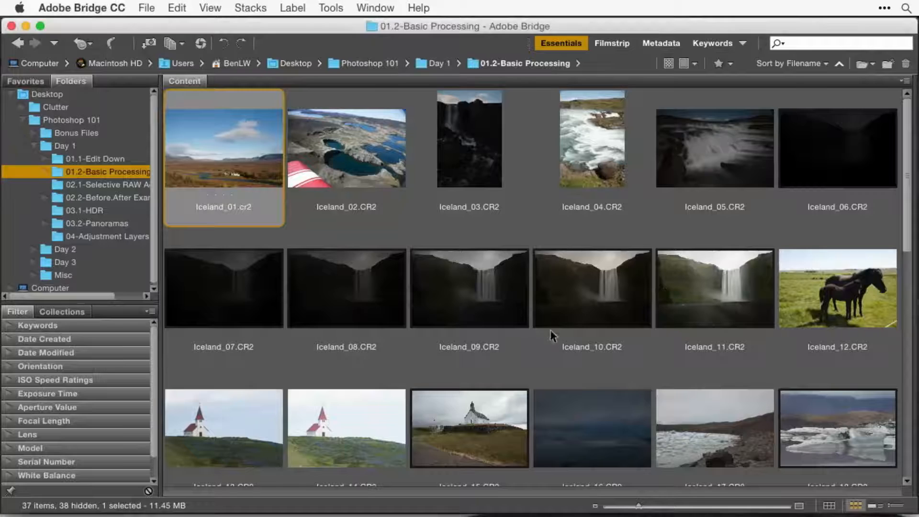
pyautogui.click(371, 149)
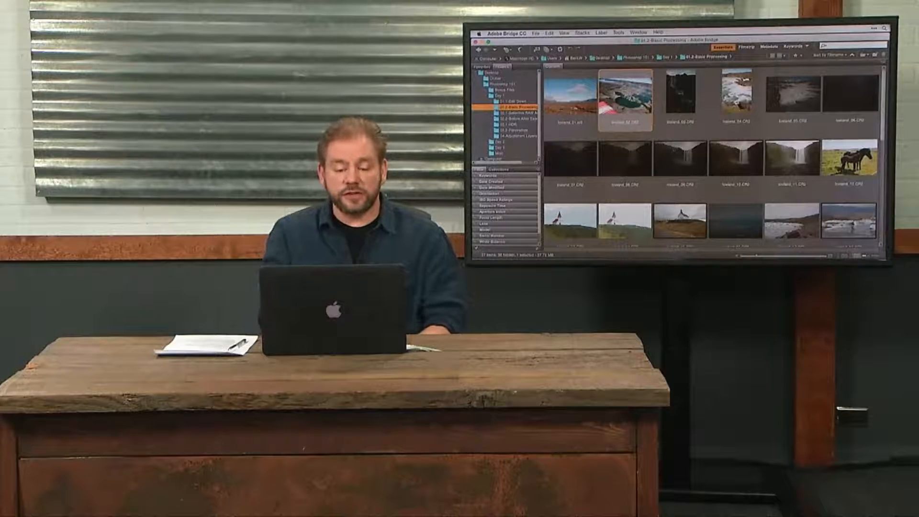
pyautogui.press('super+o')
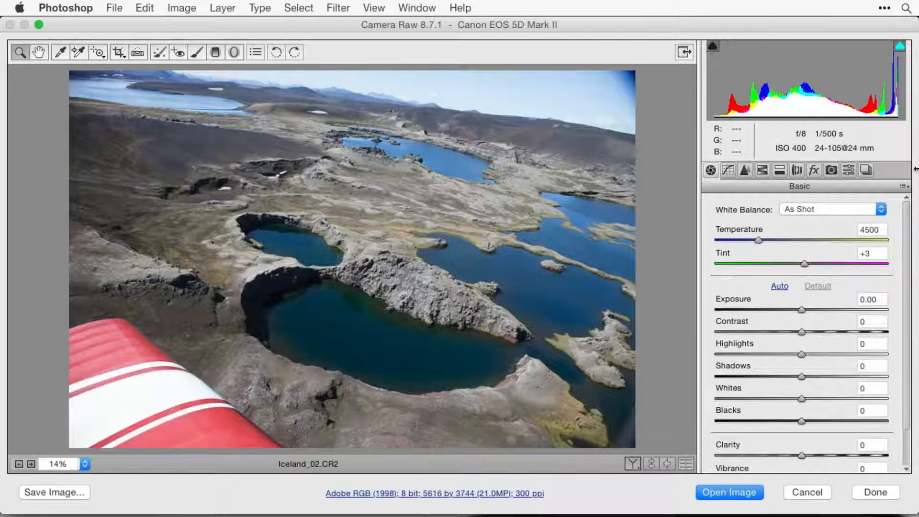
# Examine the Basic, Tone Curve and Split Toning adjustment settings and return to the Basic settings
pyautogui.scroll(-3, 822, 344)
pyautogui.scroll(3, 823, 345)
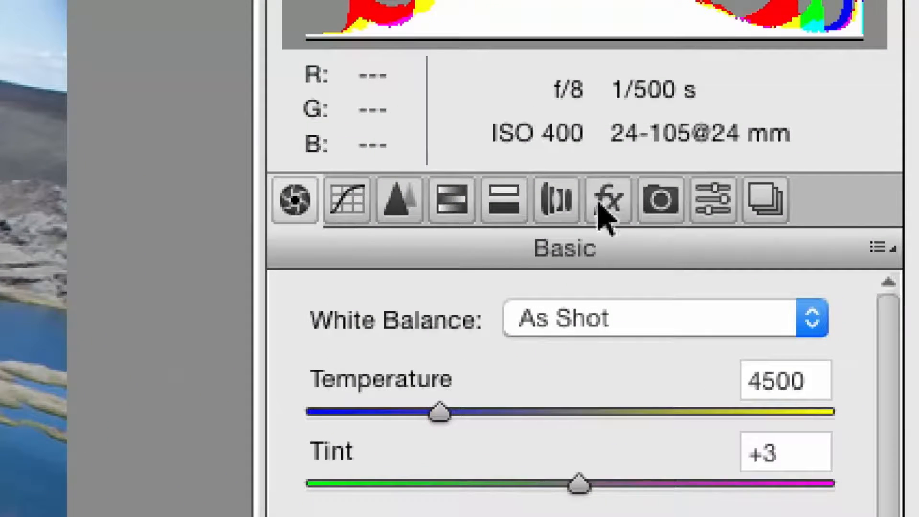
pyautogui.click(352, 204)
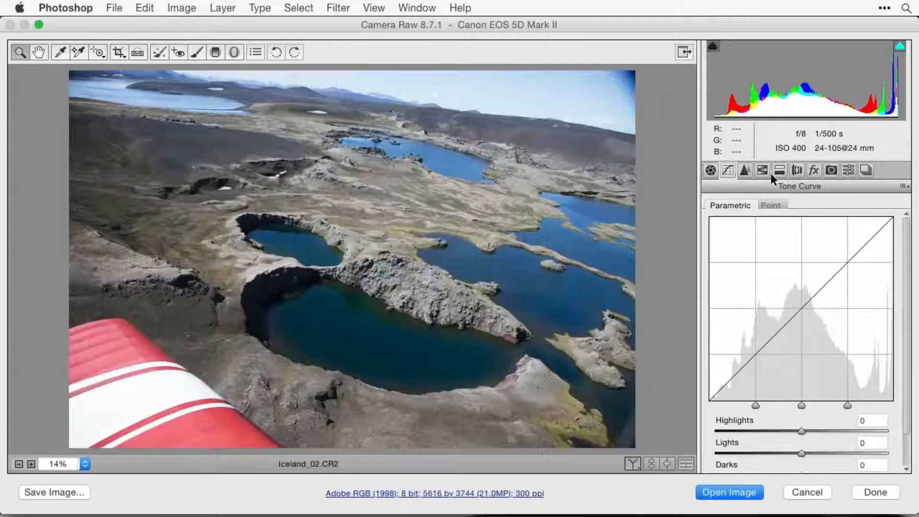
pyautogui.click(768, 173)
pyautogui.click(779, 171)
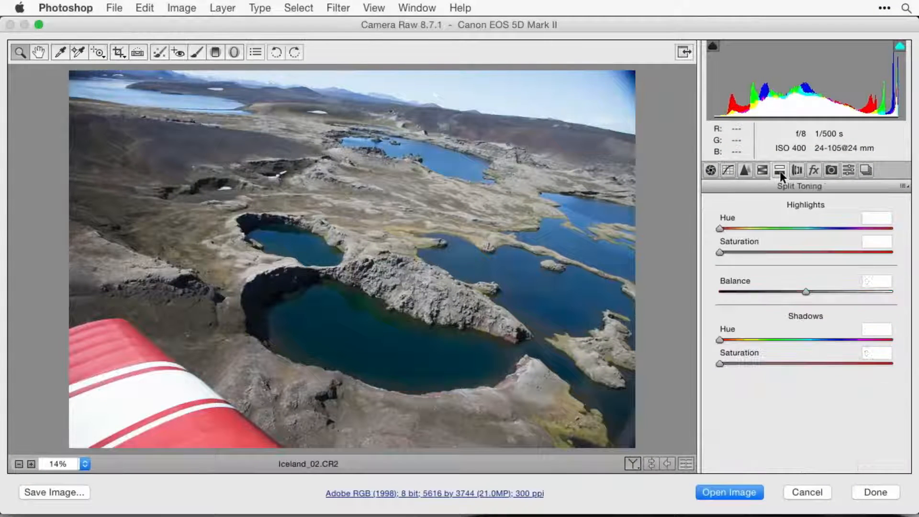
pyautogui.click(711, 171)
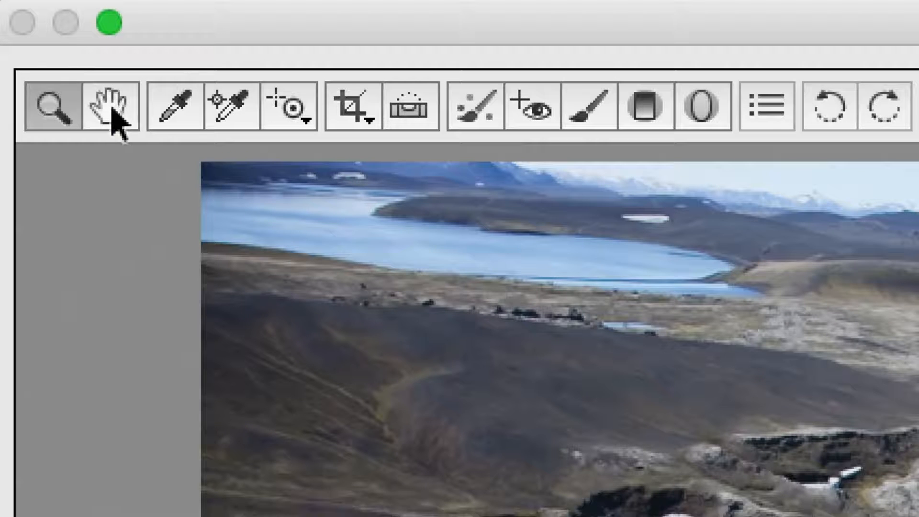
pyautogui.click(112, 109)
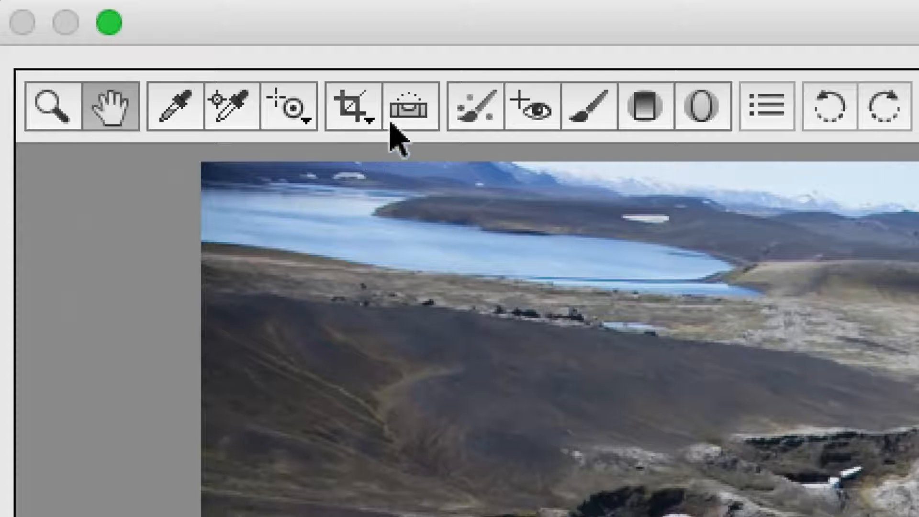
pyautogui.click(357, 112)
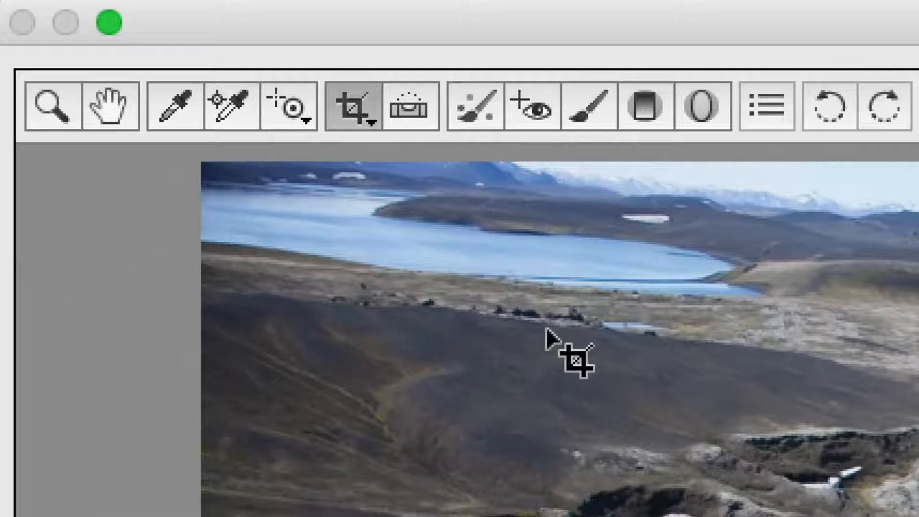
pyautogui.click(362, 109)
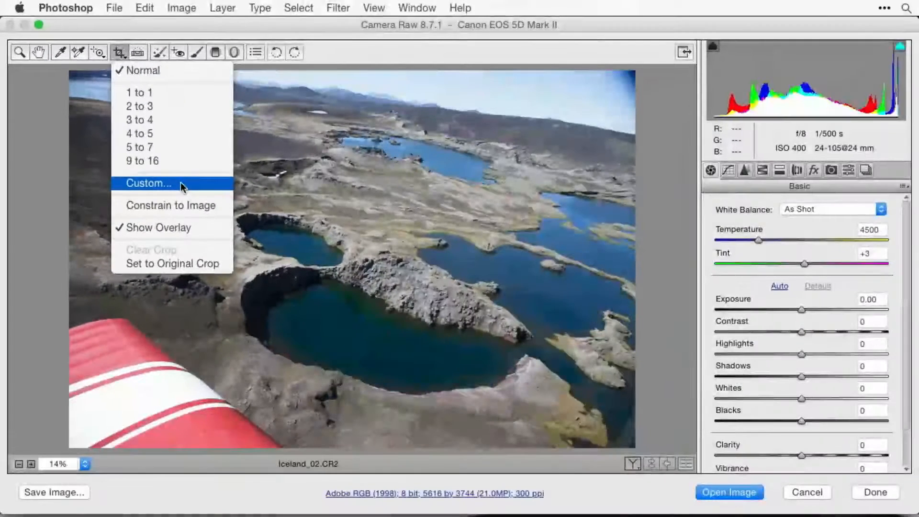
pyautogui.click(496, 249)
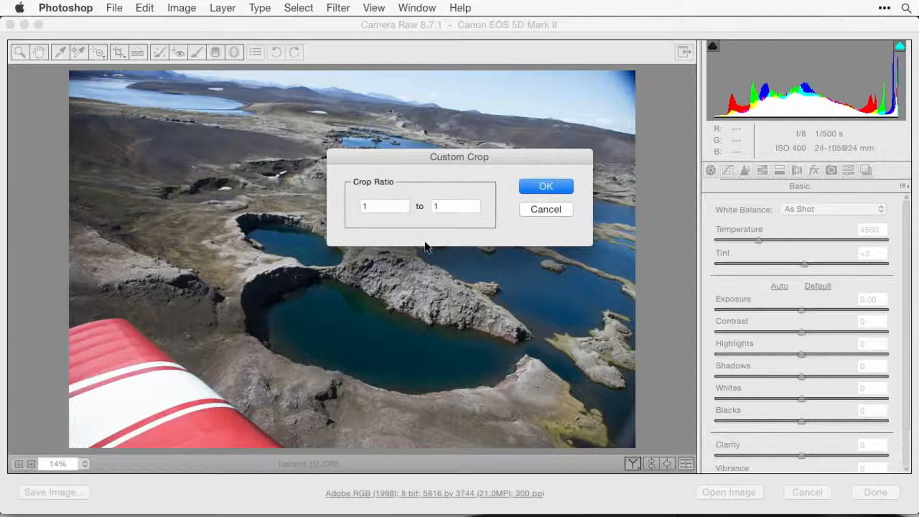
pyautogui.click(543, 207)
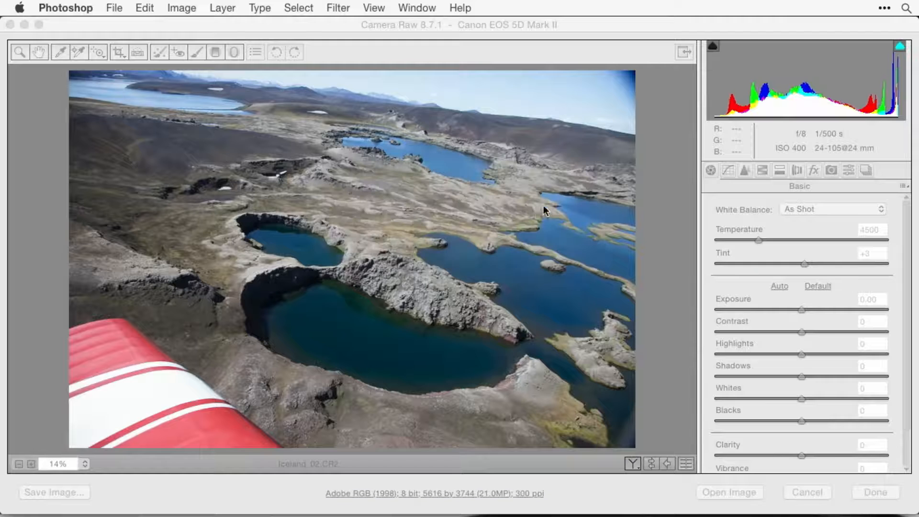
# Draw a Normal-ratio crop over the upper lakes and adjust its edges to about 4118 by 1377 pixels
pyautogui.click(119, 50)
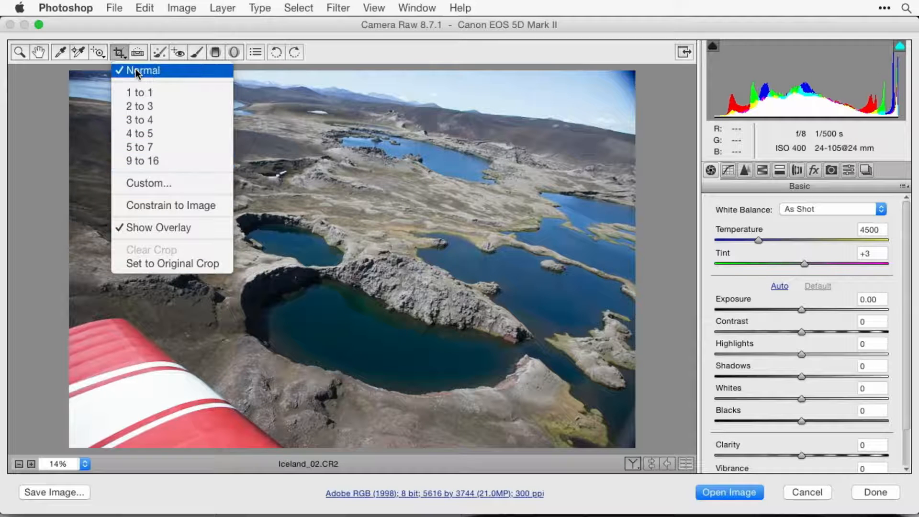
pyautogui.click(107, 42)
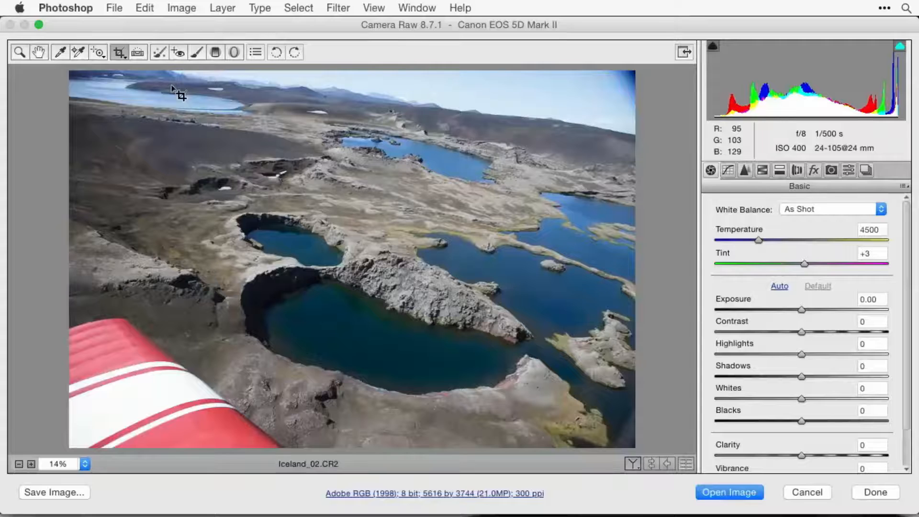
pyautogui.moveTo(173, 87); pyautogui.dragTo(518, 240)
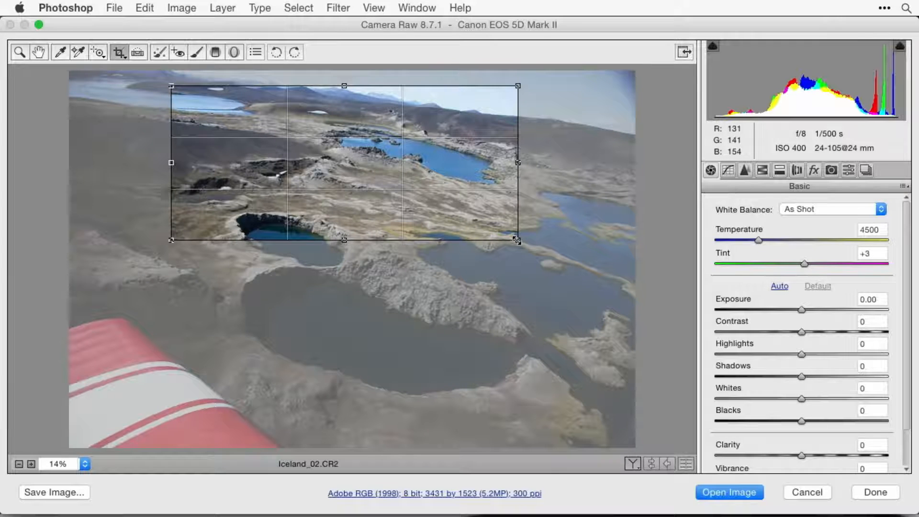
pyautogui.moveTo(517, 240); pyautogui.dragTo(593, 242)
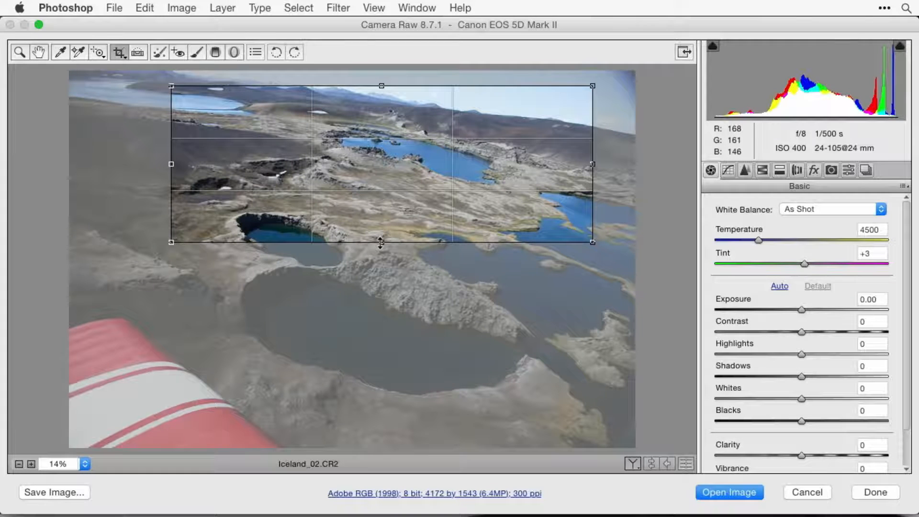
pyautogui.moveTo(380, 242)
pyautogui.mouseDown()
pyautogui.moveTo(382, 263)
pyautogui.moveTo(382, 225)
pyautogui.mouseUp()
pyautogui.moveTo(593, 155); pyautogui.dragTo(587, 155)
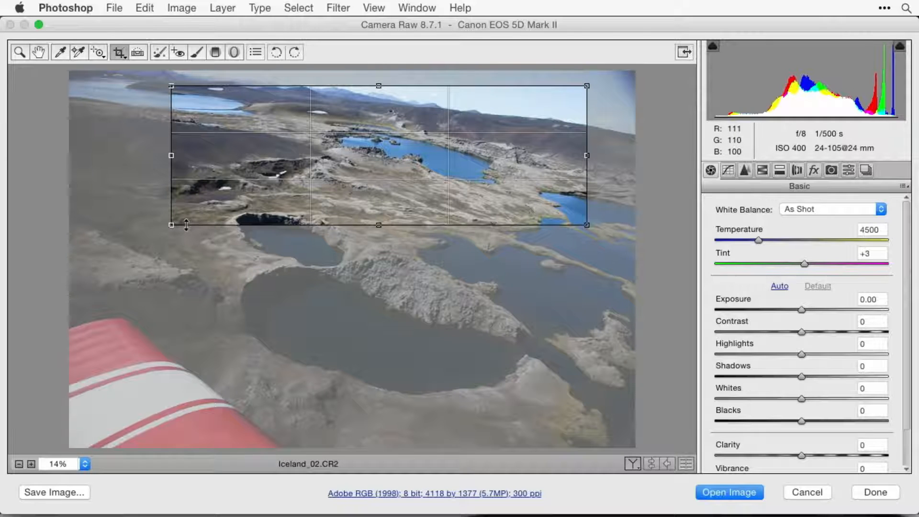
# Extend the crop frame down over both crater lakes and up to the photo's upper edge, about 3956 by 3281 pixels
pyautogui.moveTo(173, 226); pyautogui.dragTo(210, 387)
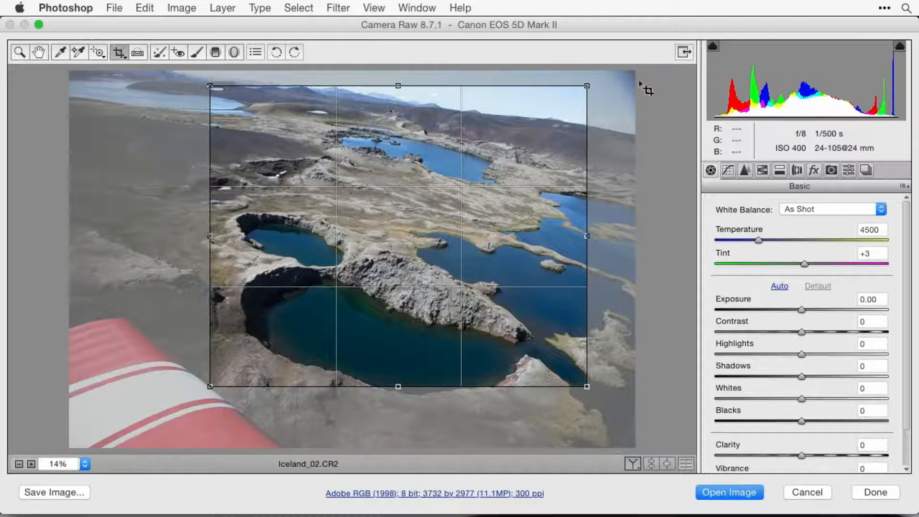
pyautogui.moveTo(589, 87); pyautogui.dragTo(608, 71)
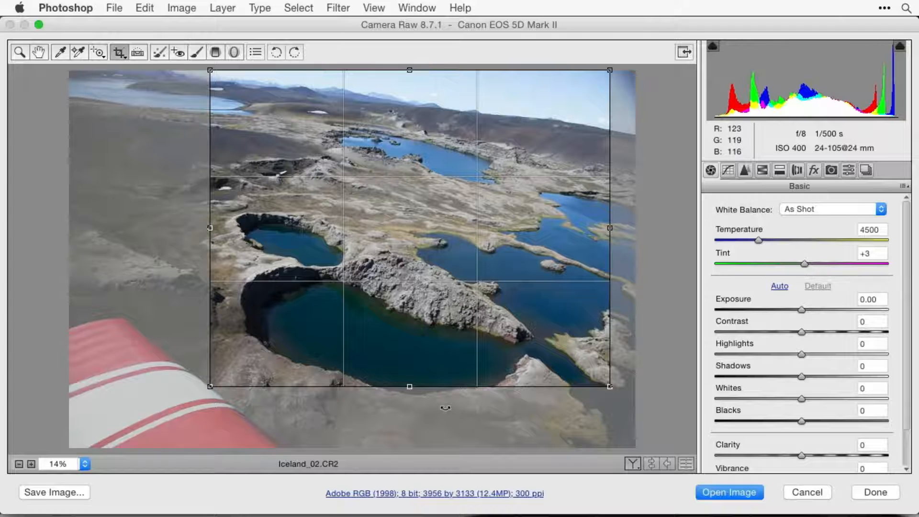
pyautogui.moveTo(409, 386); pyautogui.dragTo(409, 403)
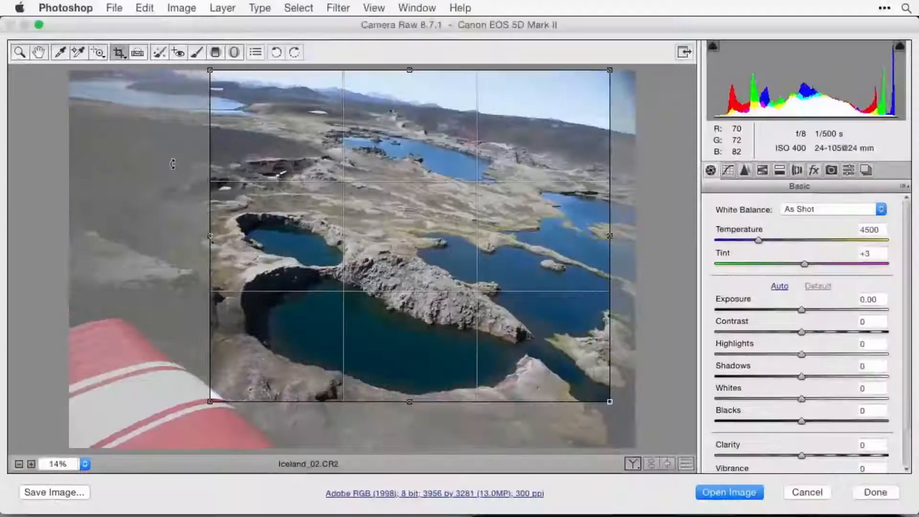
# Rotate the crop frame clockwise to match the sloping horizon and resize it to about 3997 by 3046 pixels
pyautogui.moveTo(144, 209); pyautogui.dragTo(142, 175)
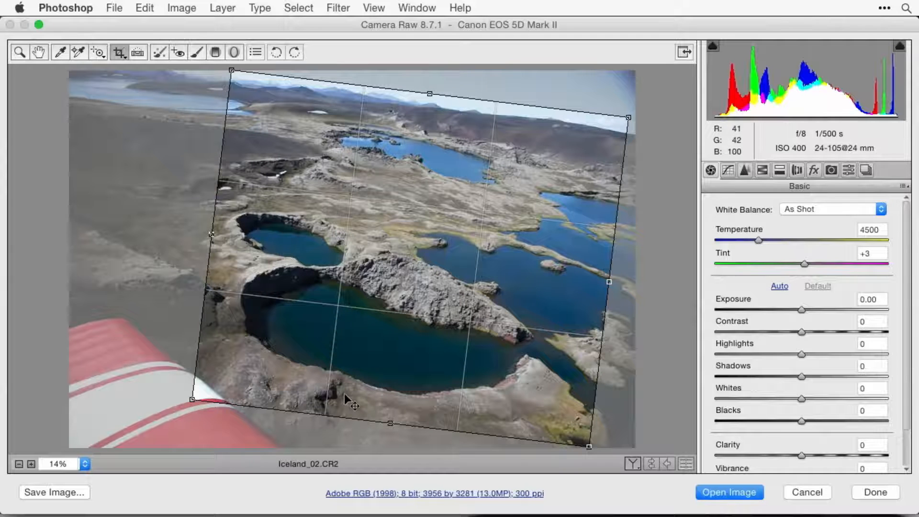
pyautogui.moveTo(391, 419); pyautogui.dragTo(397, 399)
pyautogui.moveTo(213, 222); pyautogui.dragTo(216, 223)
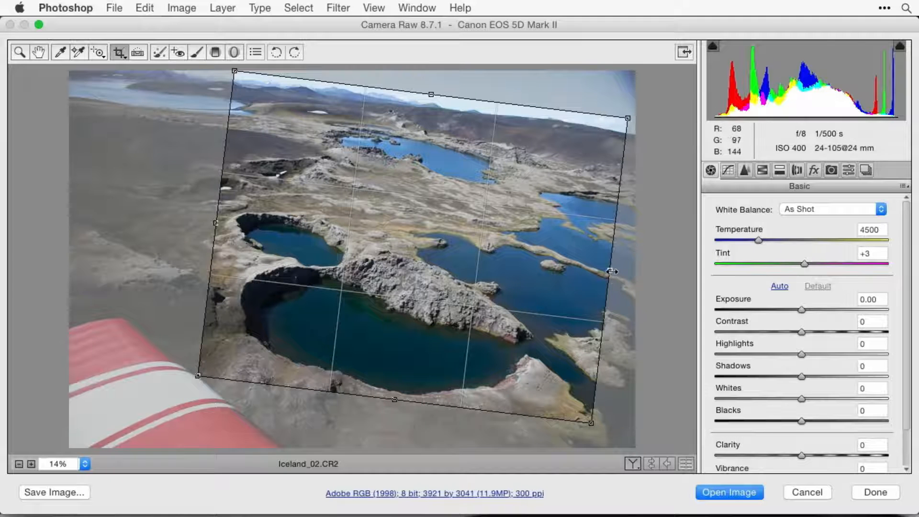
pyautogui.moveTo(610, 270); pyautogui.dragTo(618, 271)
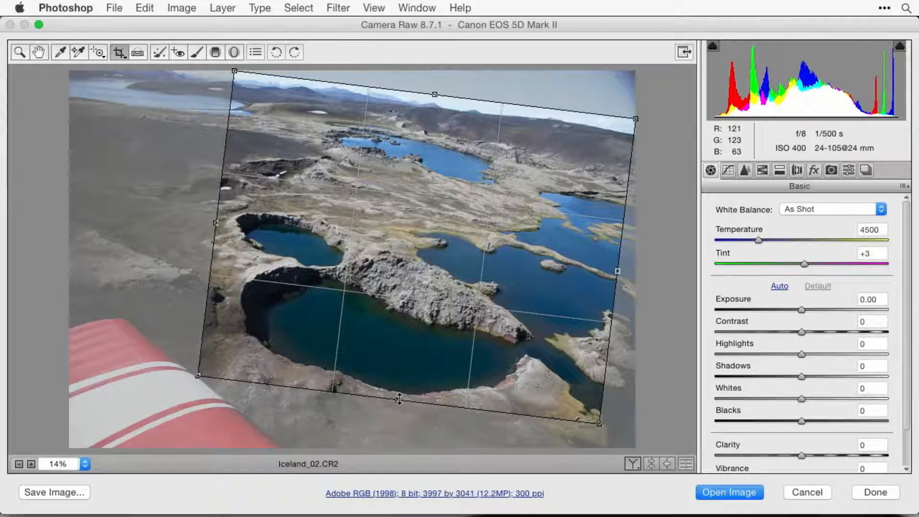
pyautogui.moveTo(399, 399)
pyautogui.mouseDown()
pyautogui.moveTo(397, 416)
pyautogui.moveTo(399, 401)
pyautogui.mouseUp()
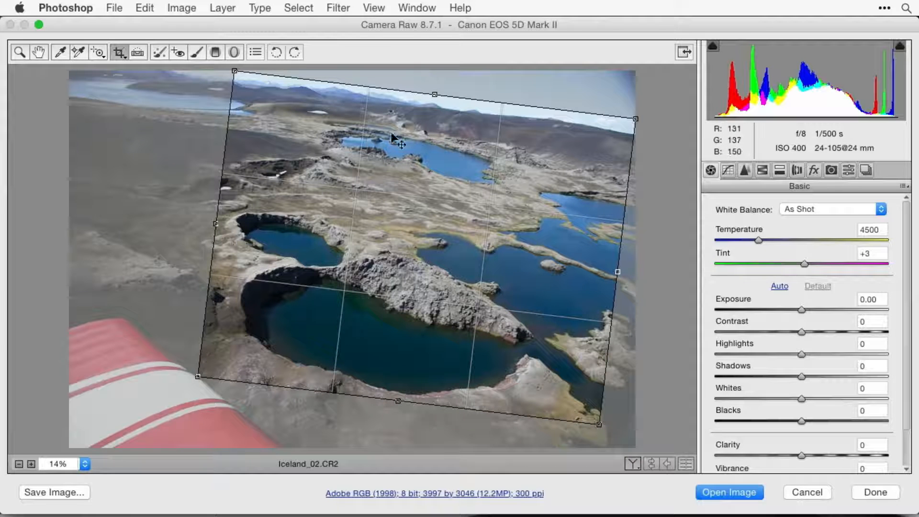
# Fine-tune the edges of the rotated crop to frame the lakes without the airplane wing, about 3819 by 3050 pixels
pyautogui.moveTo(234, 71); pyautogui.dragTo(235, 61)
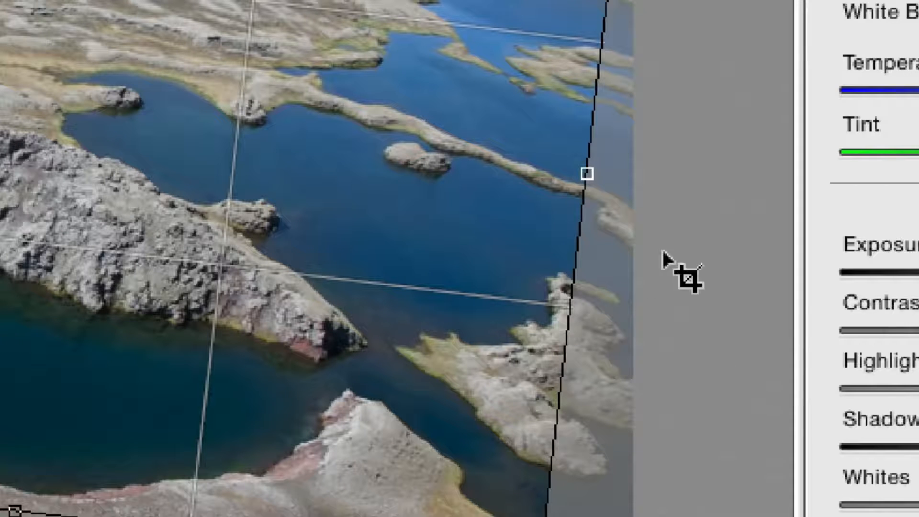
pyautogui.moveTo(587, 173); pyautogui.dragTo(575, 173)
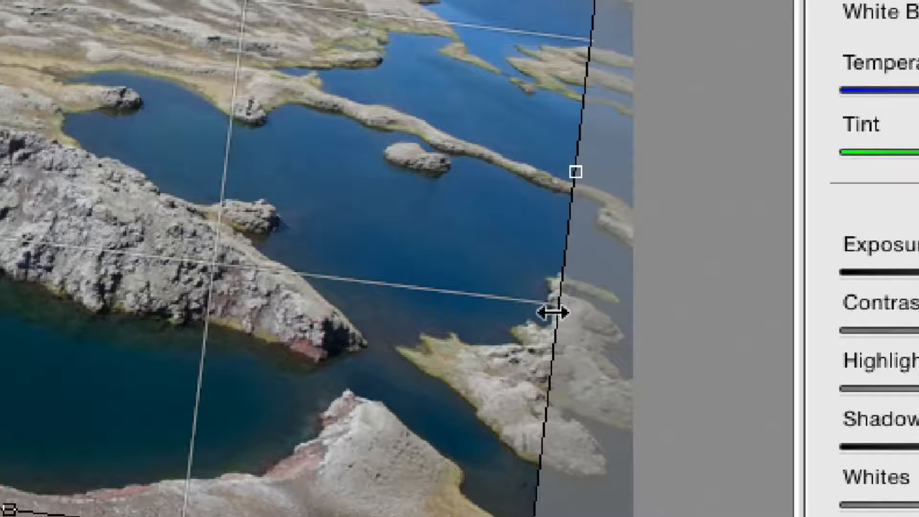
pyautogui.moveTo(581, 172); pyautogui.dragTo(561, 172)
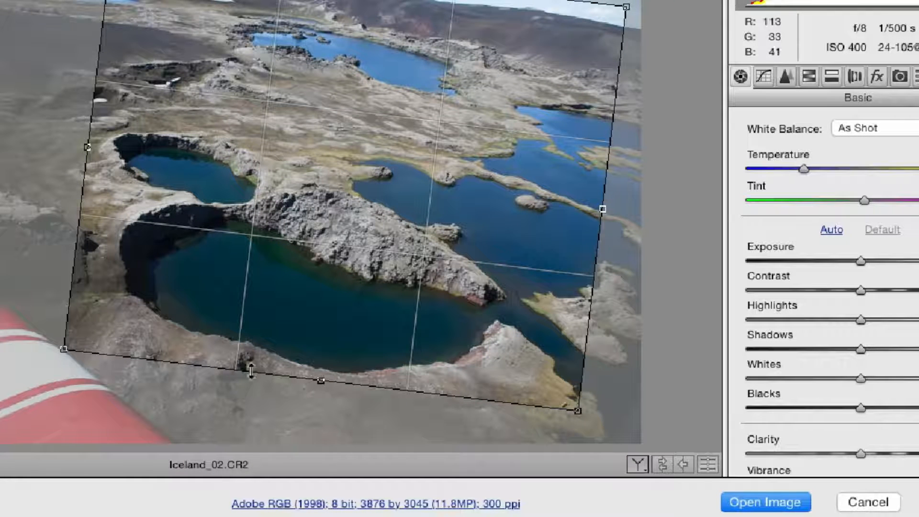
pyautogui.moveTo(321, 382)
pyautogui.mouseDown()
pyautogui.moveTo(322, 368)
pyautogui.moveTo(319, 380)
pyautogui.mouseUp()
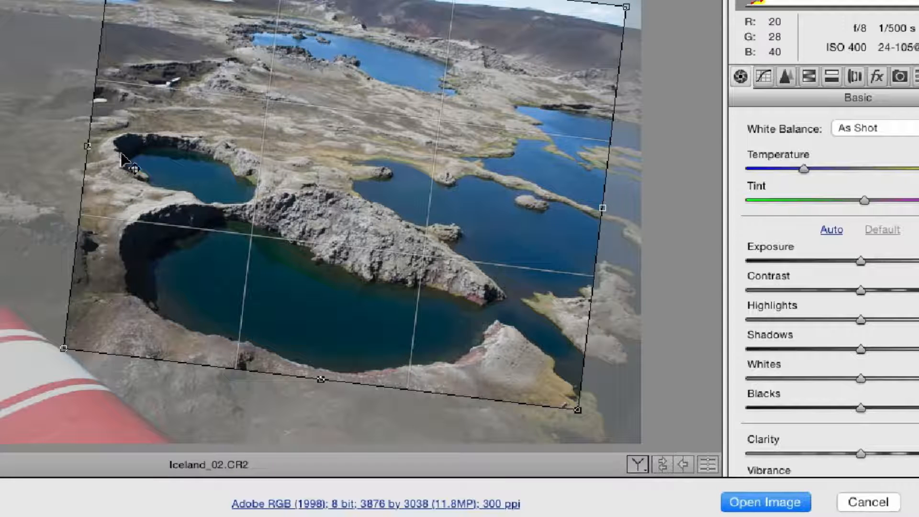
pyautogui.moveTo(87, 144); pyautogui.dragTo(100, 149)
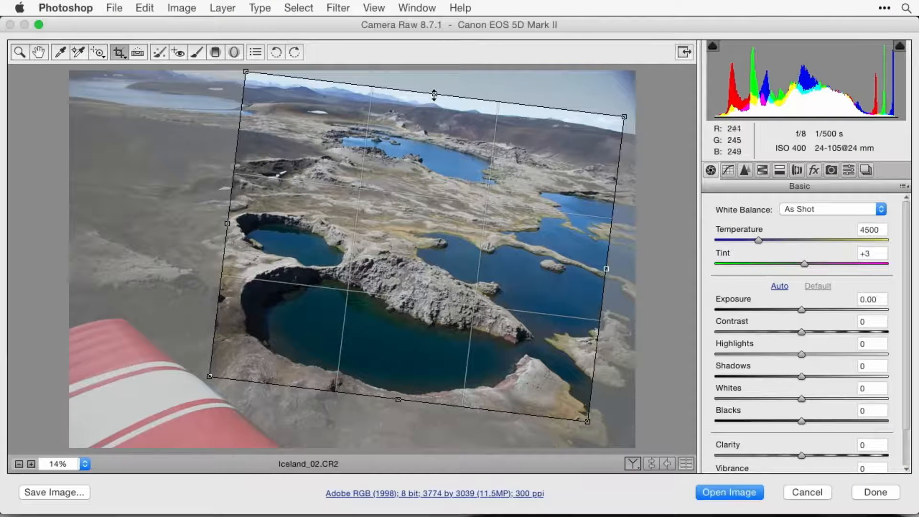
pyautogui.moveTo(434, 94); pyautogui.dragTo(435, 59)
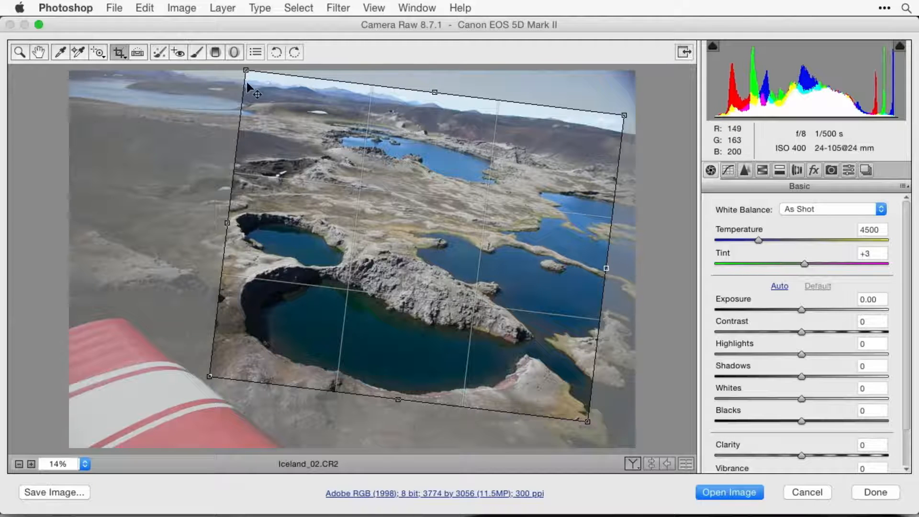
pyautogui.moveTo(246, 70); pyautogui.dragTo(239, 43)
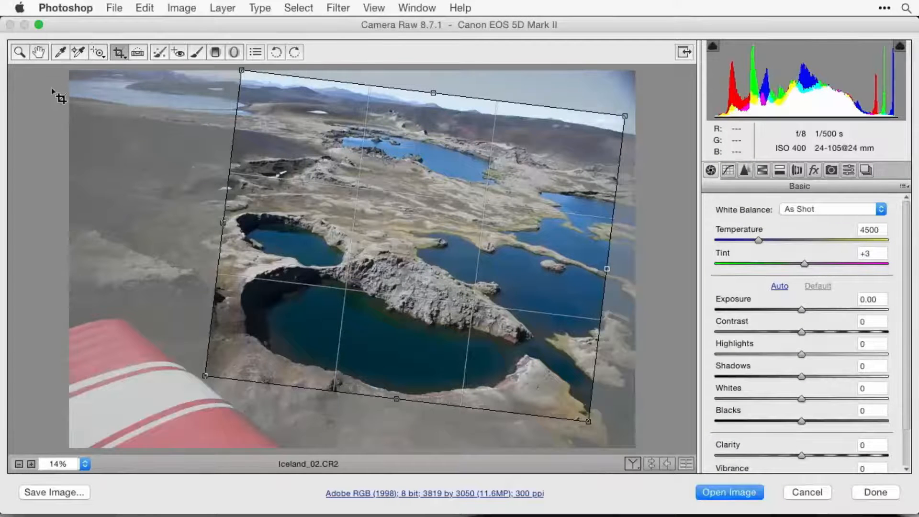
# Apply the crop with the Hand tool, reopen the crop frame to check it, and return to the cropped view
pyautogui.click(39, 52)
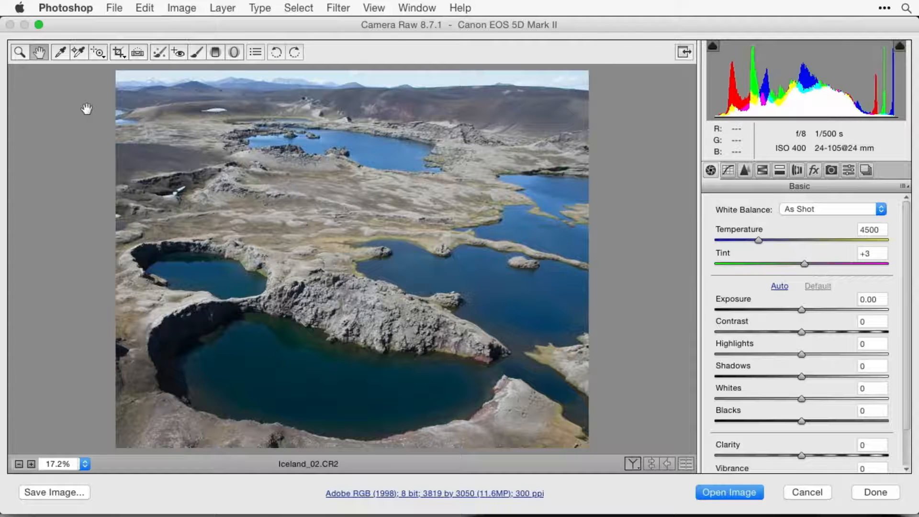
pyautogui.click(118, 53)
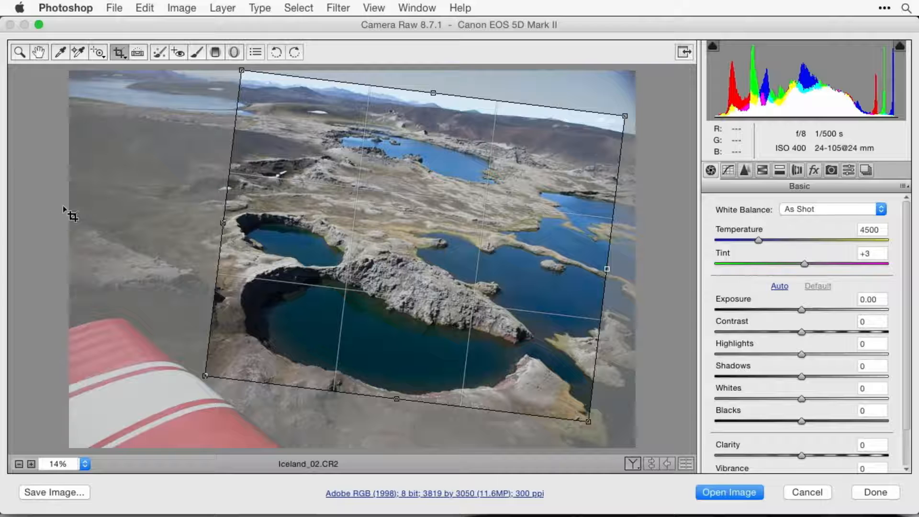
pyautogui.click(38, 53)
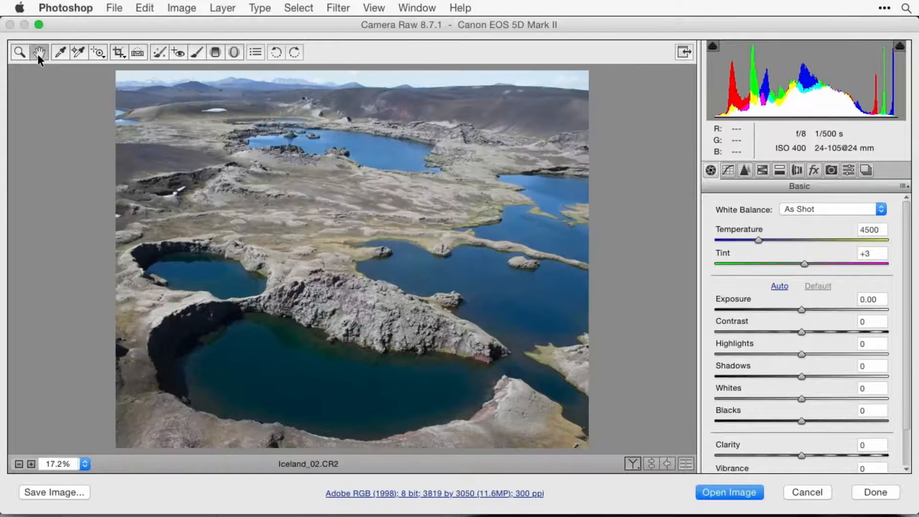
pyautogui.click(121, 53)
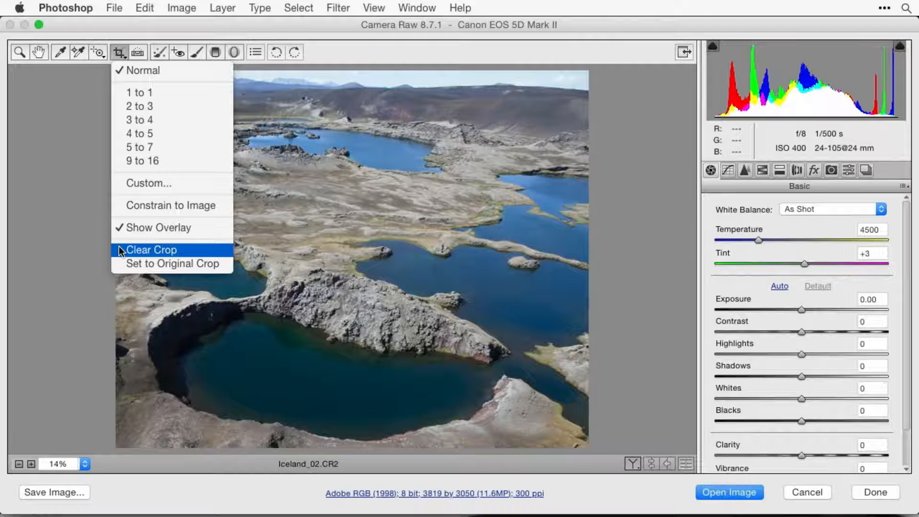
pyautogui.click(55, 245)
pyautogui.click(42, 53)
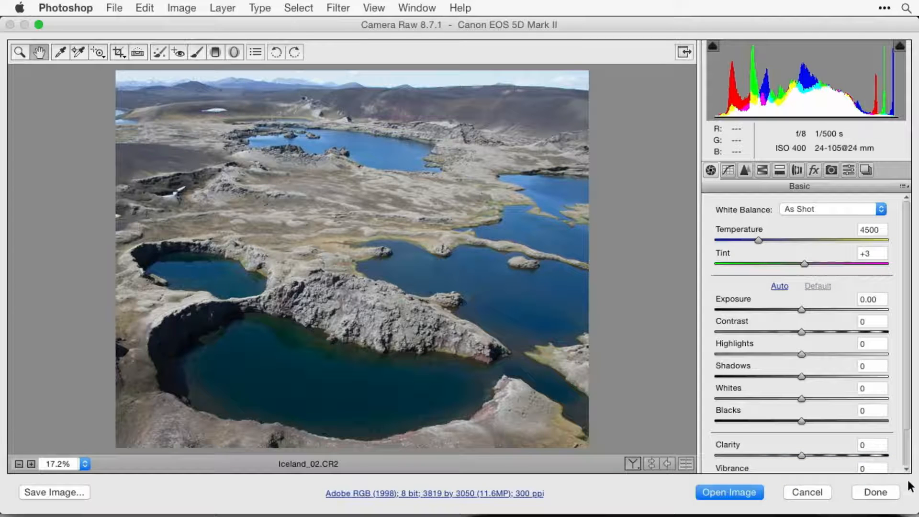
# Finish the Iceland_02.CR2 edits without opening the image in Photoshop, and open Iceland_03.CR2 from Adobe Bridge in Camera Raw
pyautogui.click(880, 493)
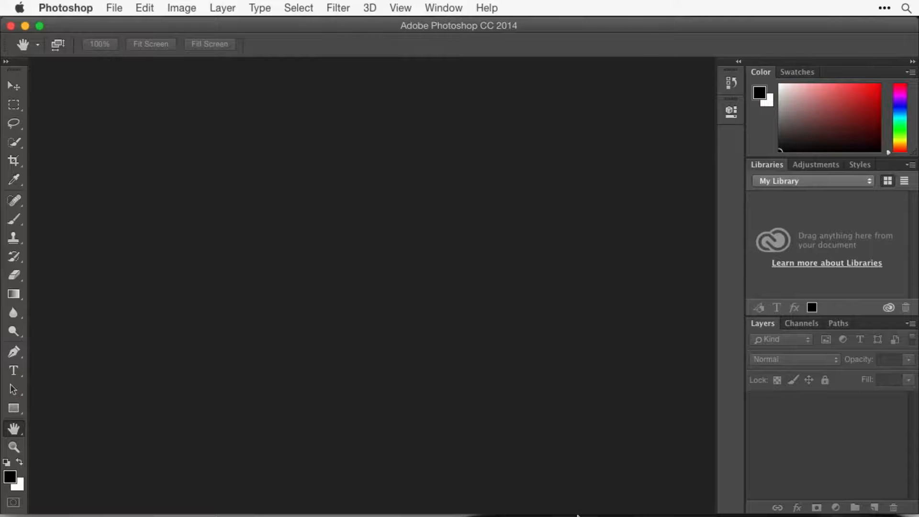
pyautogui.moveTo(518, 515)
pyautogui.click(393, 489)
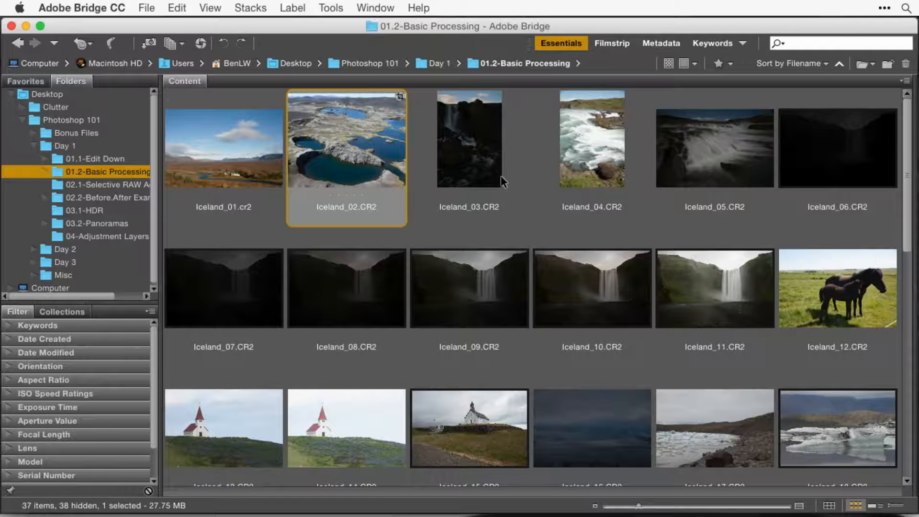
pyautogui.click(475, 160)
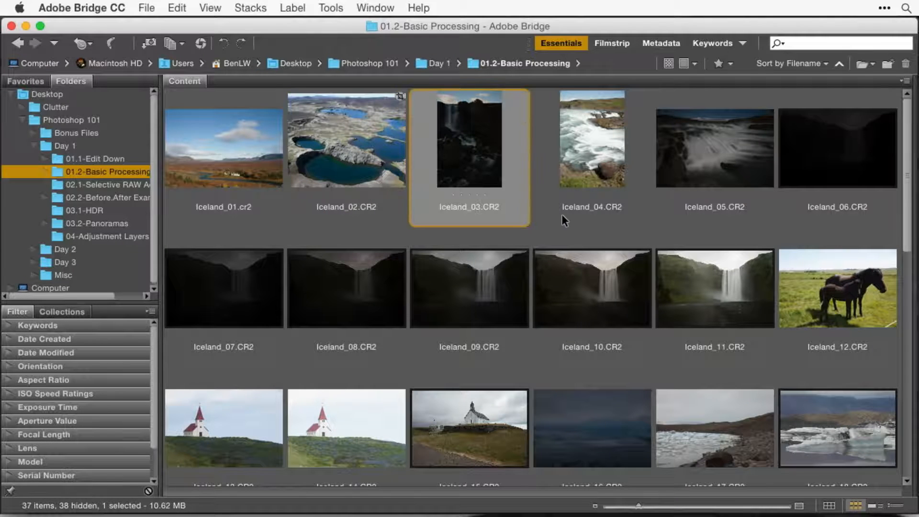
pyautogui.doubleClick(469, 147)
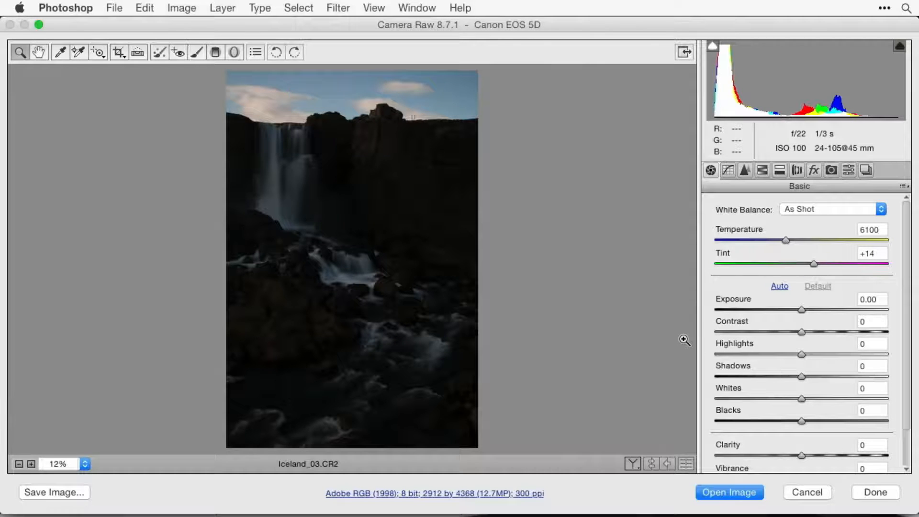
# Brighten the dark waterfall photo by setting Exposure to +4.25 and recover the sky by setting Highlights to -100
pyautogui.scroll(-2, 874, 372)
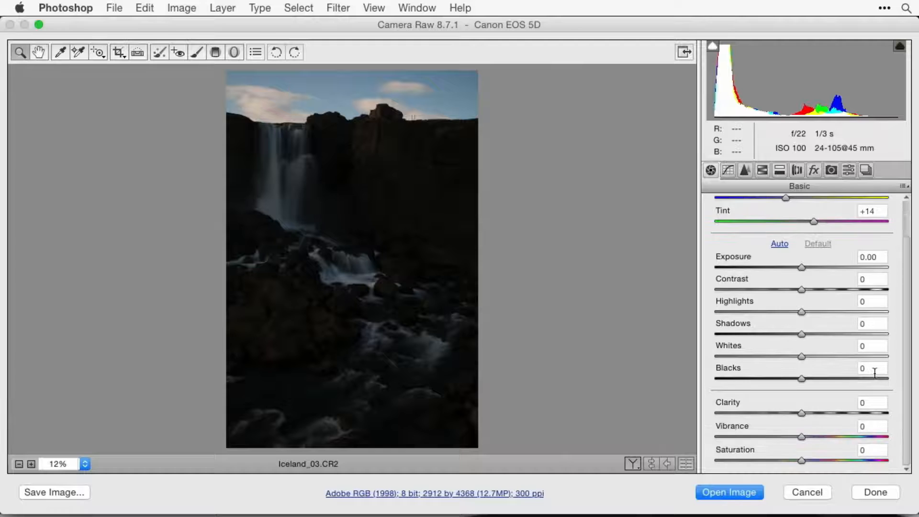
pyautogui.scroll(2, 874, 372)
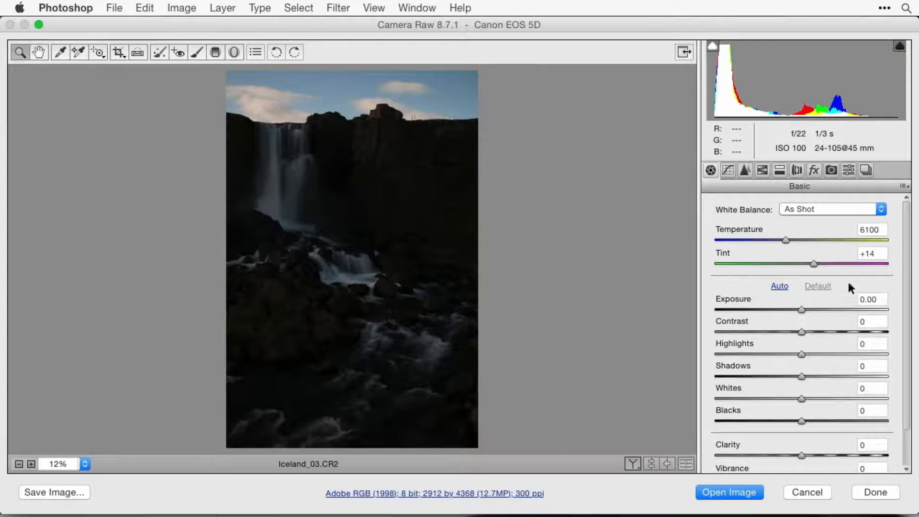
pyautogui.scroll(-1, 857, 316)
pyautogui.scroll(-1, 855, 313)
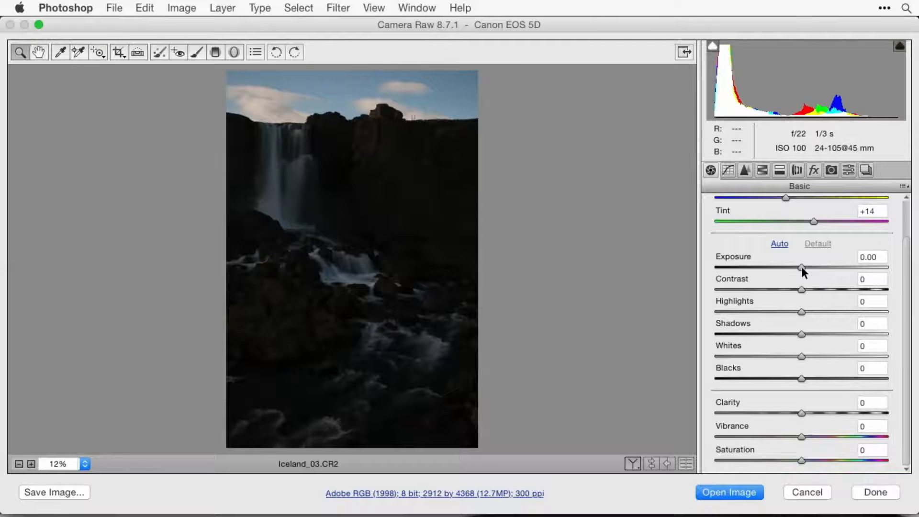
pyautogui.moveTo(801, 266); pyautogui.dragTo(875, 265)
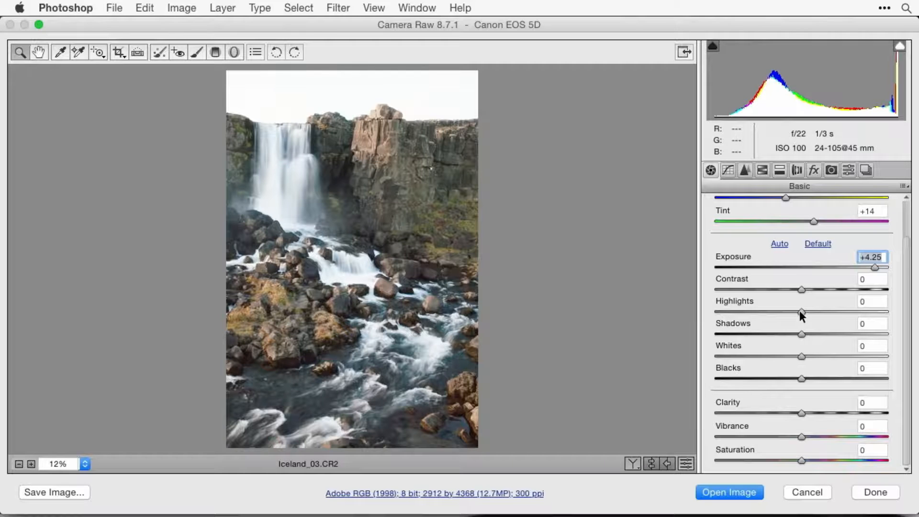
pyautogui.moveTo(801, 312); pyautogui.dragTo(707, 307)
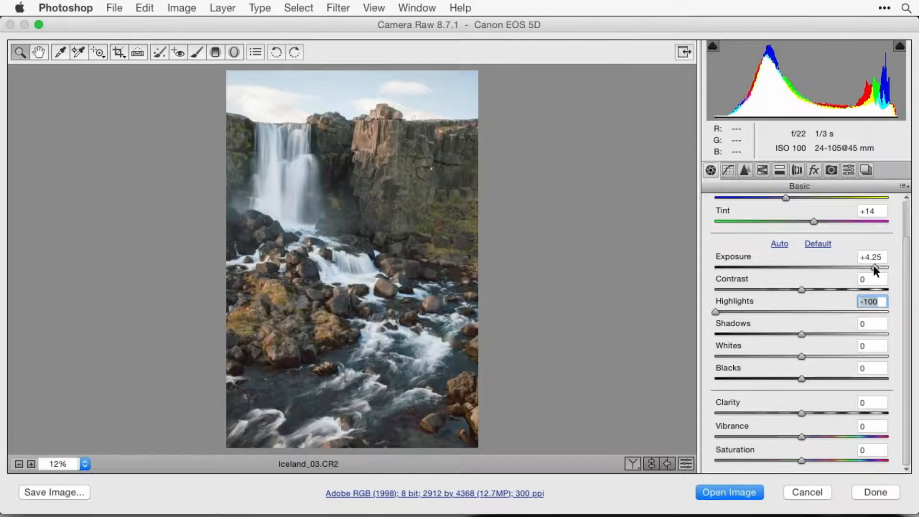
# Reduce Exposure to +3.20 and raise Shadows to +58 to balance the sky against the dark rocks
pyautogui.moveTo(873, 266); pyautogui.dragTo(855, 265)
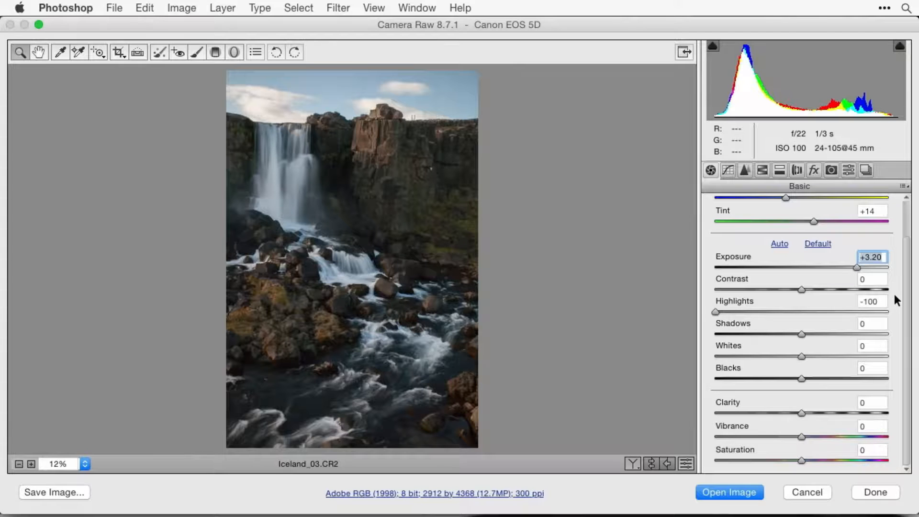
pyautogui.moveTo(800, 331); pyautogui.dragTo(851, 333)
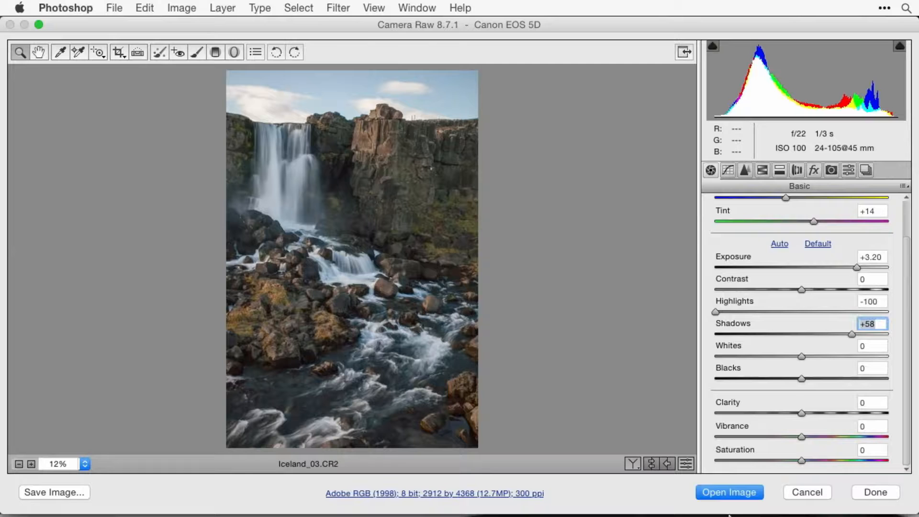
# Compare the waterfall photo before and after by switching repeatedly between the default and current Basic settings, ending on the current ones
pyautogui.click(687, 463)
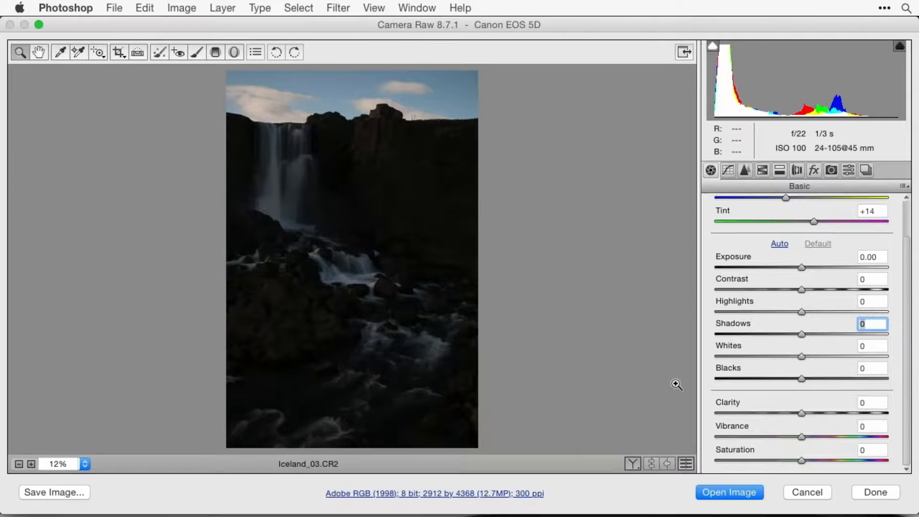
pyautogui.click(688, 463)
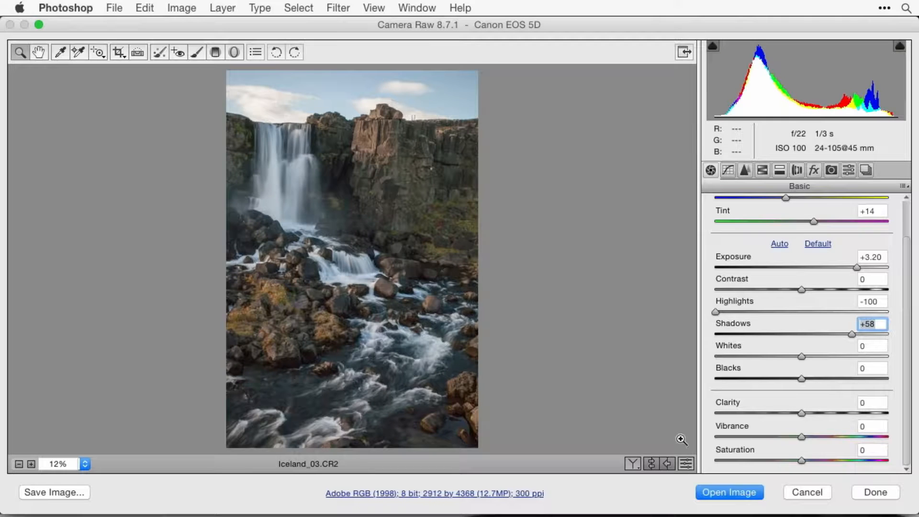
pyautogui.click(686, 463)
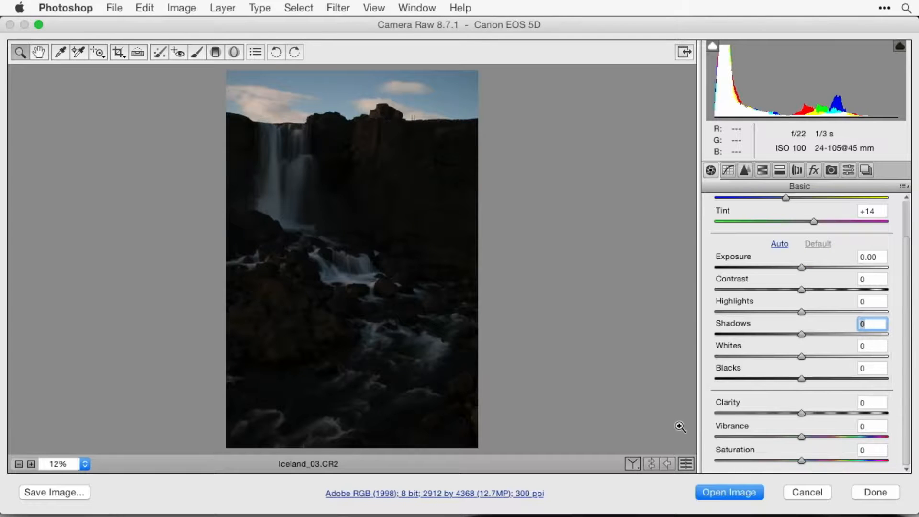
pyautogui.click(687, 464)
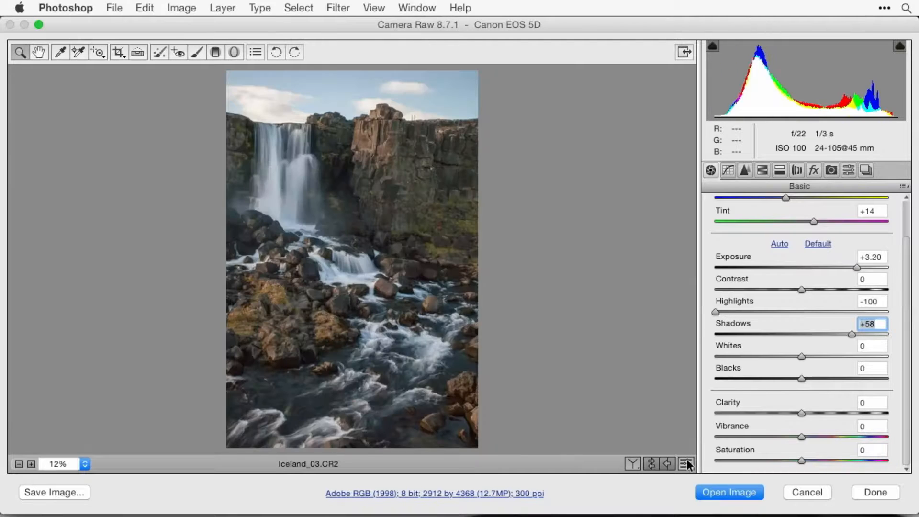
pyautogui.click(685, 463)
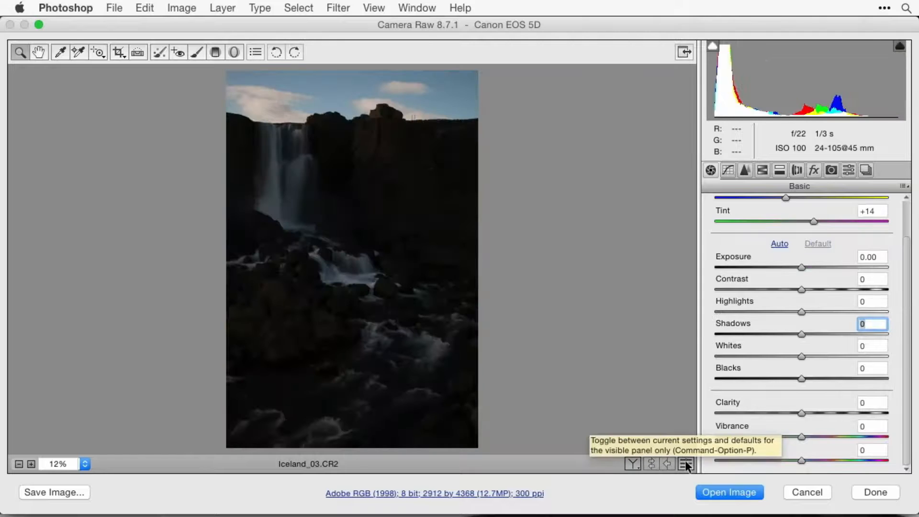
pyautogui.click(685, 463)
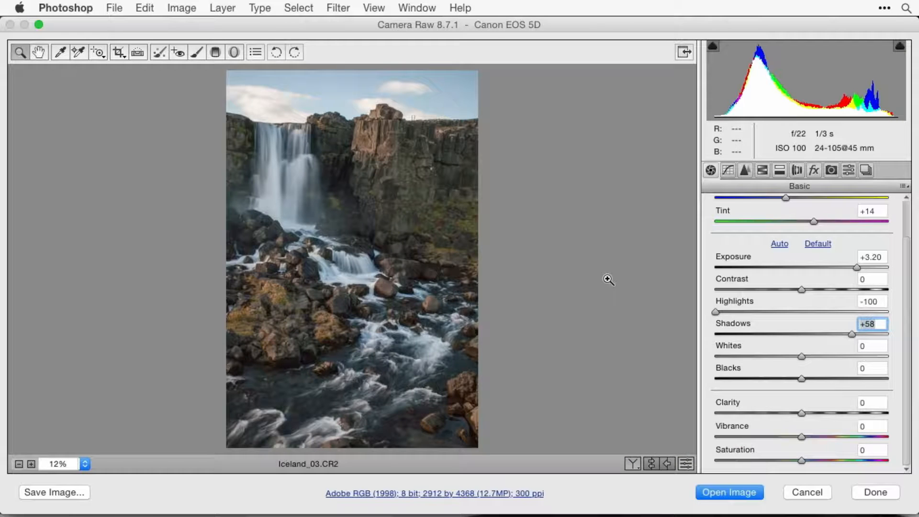